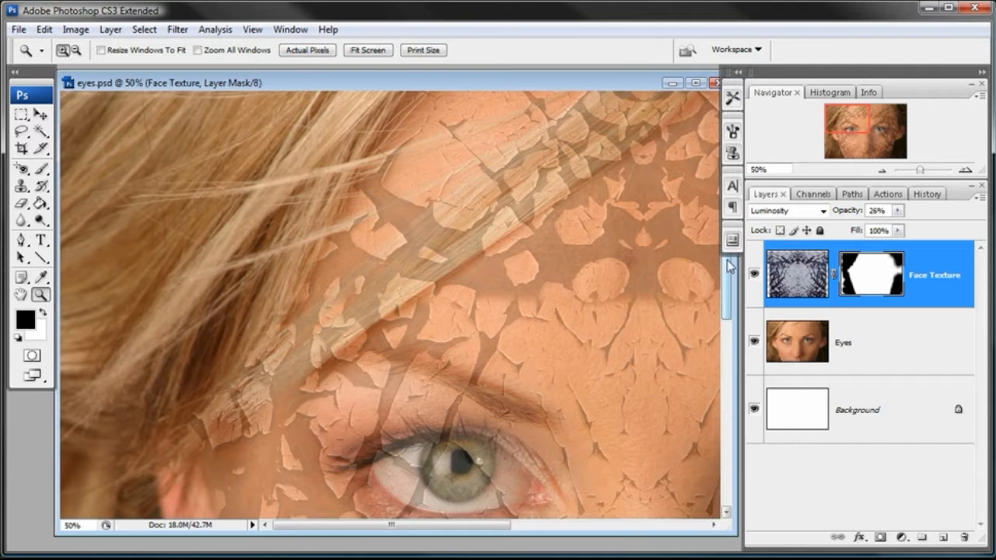
- Narrow the docked panels and activate the Brush tool with its 61 px diameter and 30% hardness
drag(745, 280, 764, 278)
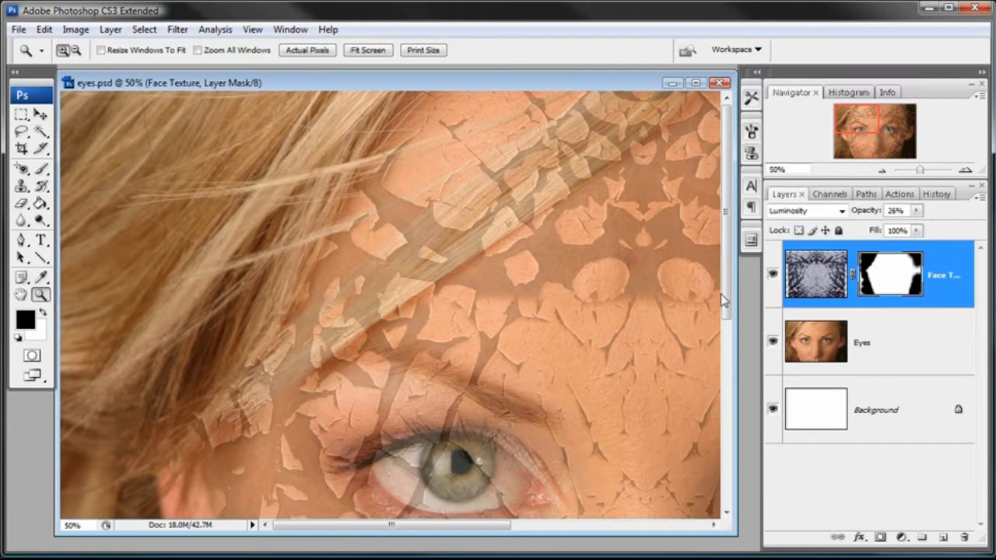
key(b)
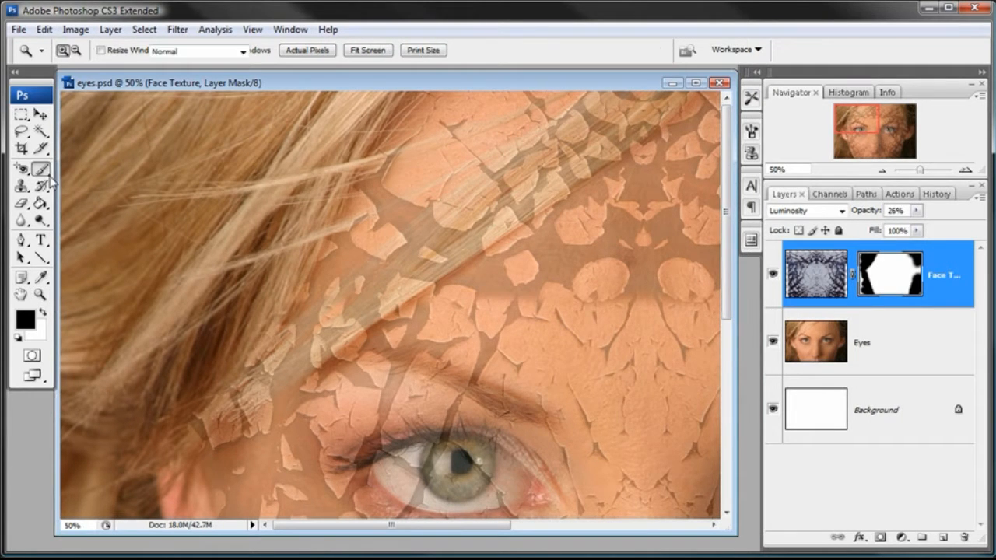
right_click(570, 283)
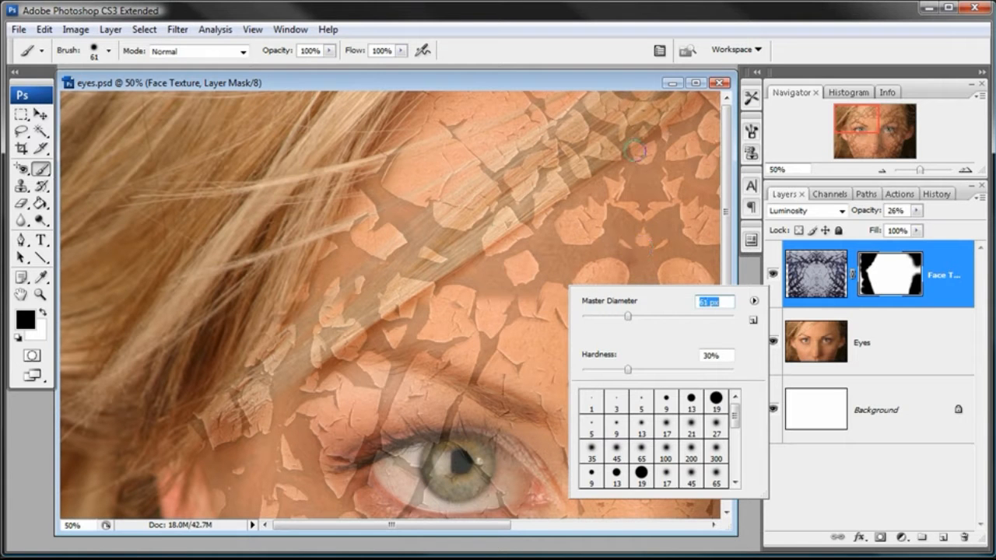
click(621, 80)
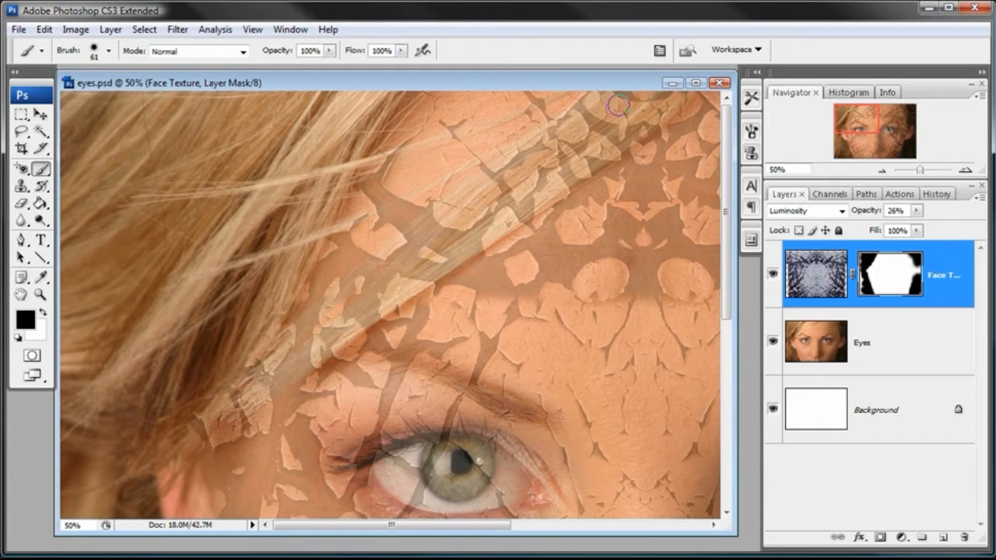
- Lower the Face Texture layer's opacity to 6%
click(819, 281)
click(916, 210)
drag(911, 225, 905, 226)
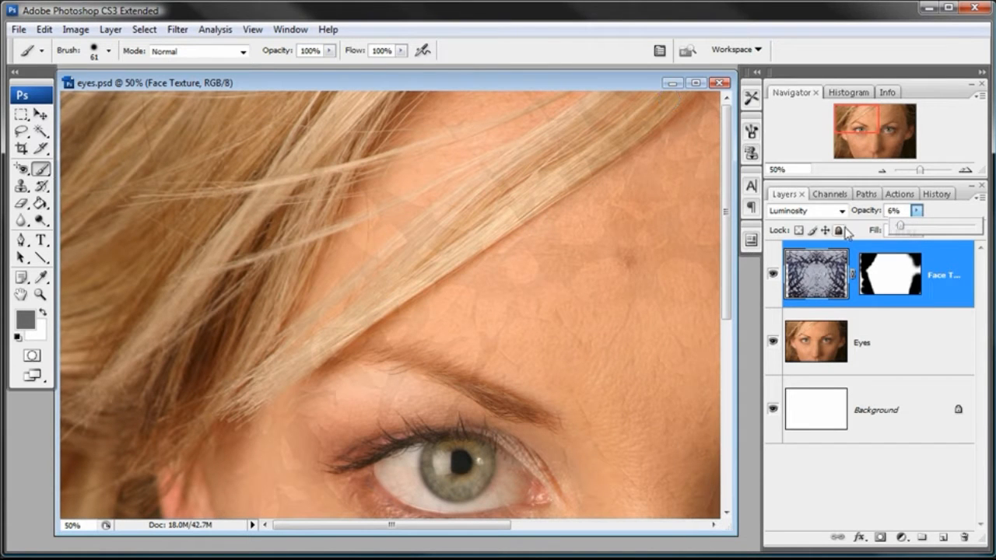
- Target the Face Texture layer mask and paint black over the thick hair strand crossing the forehead to hide the texture there
click(893, 278)
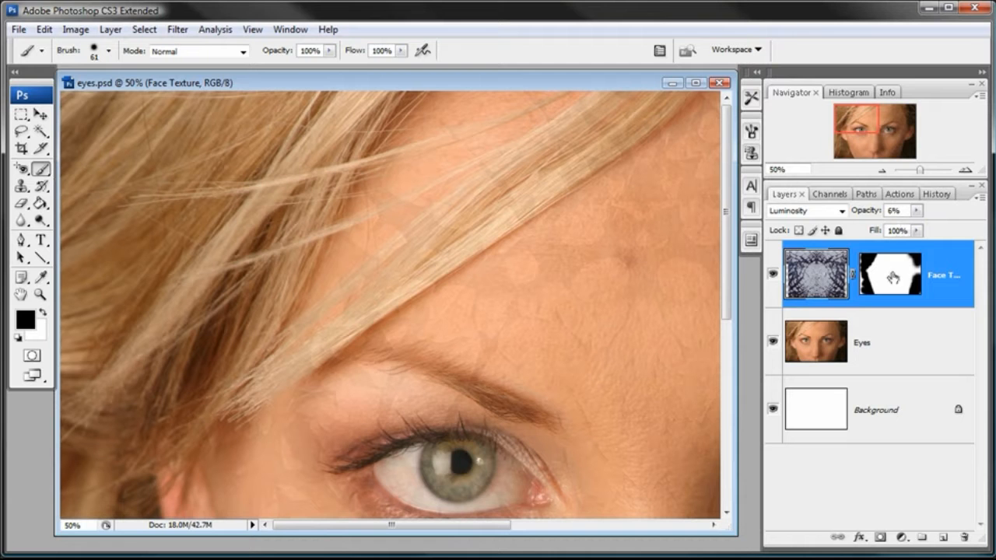
click(832, 282)
click(893, 273)
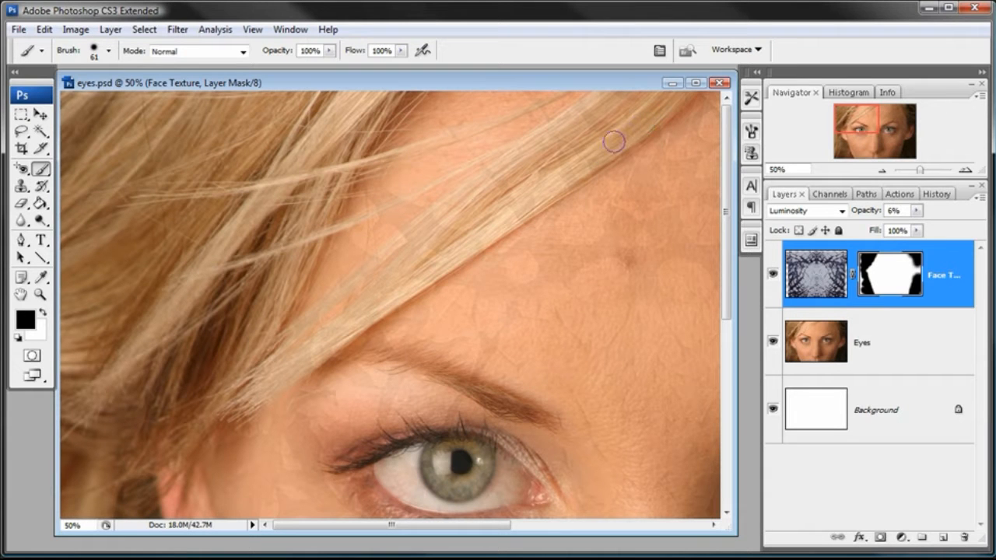
mouse_move(562, 185)
mouse_down()
mouse_move(509, 218)
mouse_move(521, 205)
mouse_up()
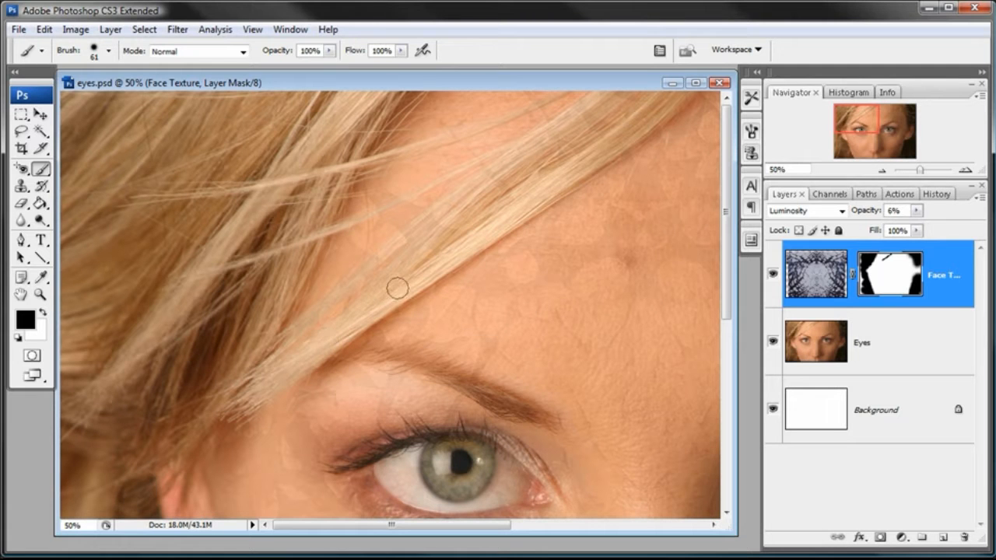
drag(509, 186, 650, 97)
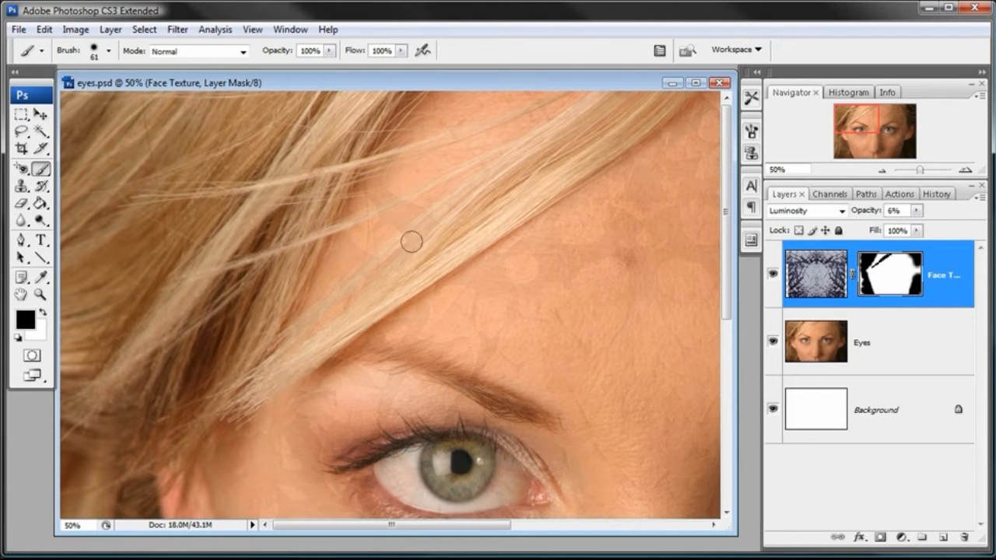
- Raise the Face Texture opacity to 21% and mask the remaining texture off the lower end of the hair strand beside the eyebrow
click(916, 211)
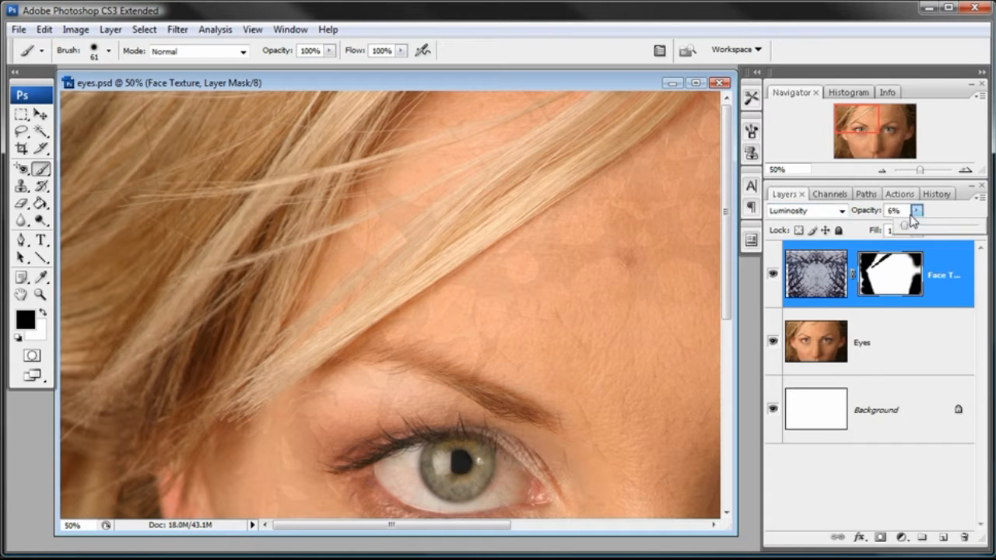
drag(906, 225, 918, 227)
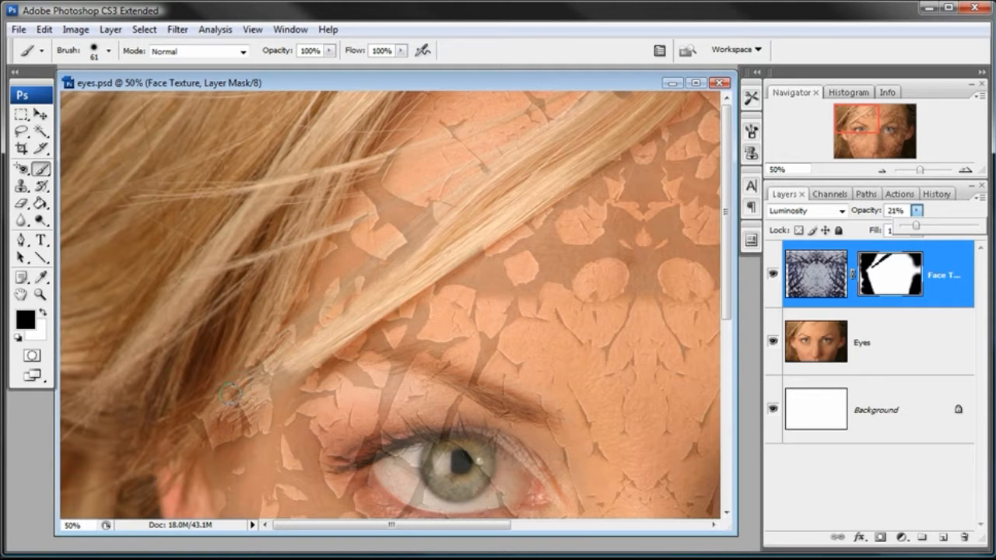
click(905, 294)
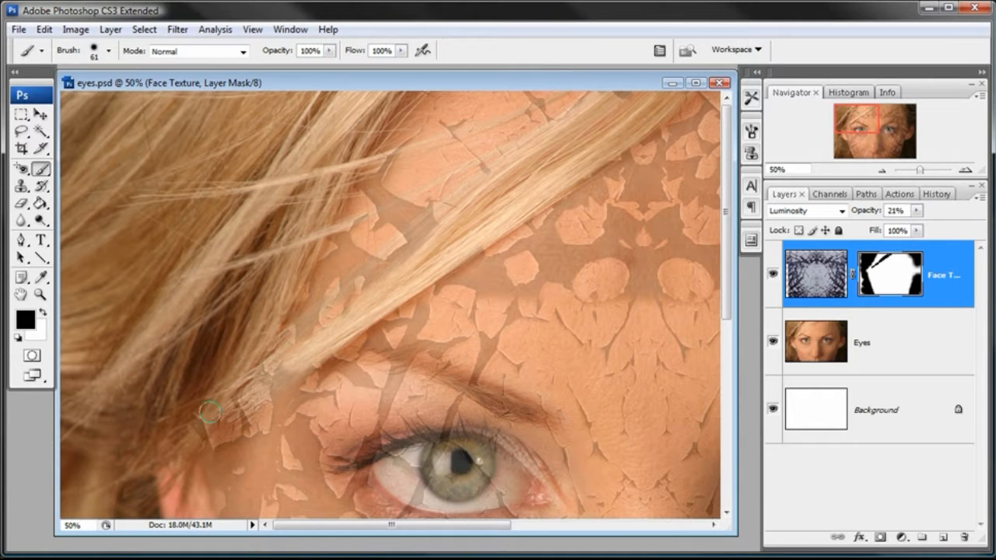
drag(209, 408, 211, 394)
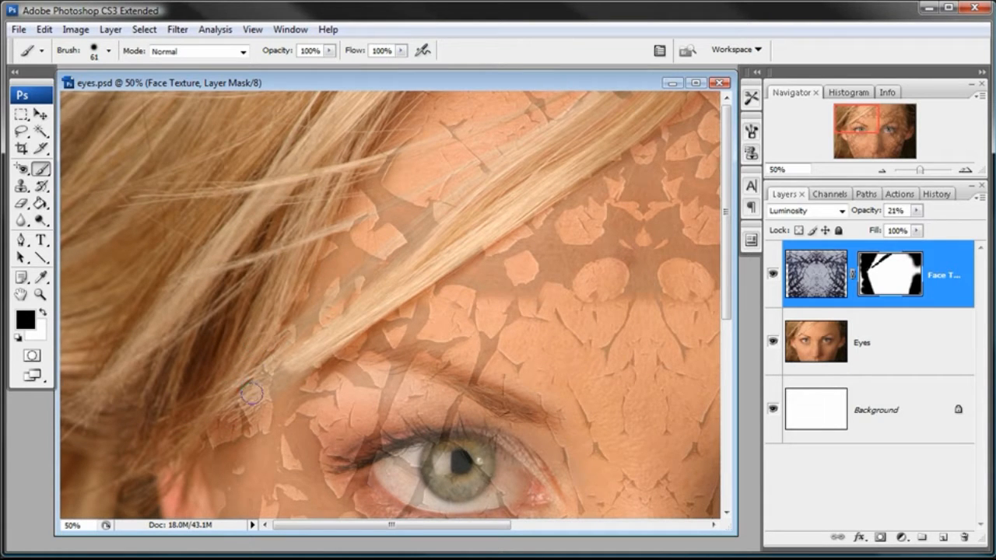
drag(300, 361, 208, 415)
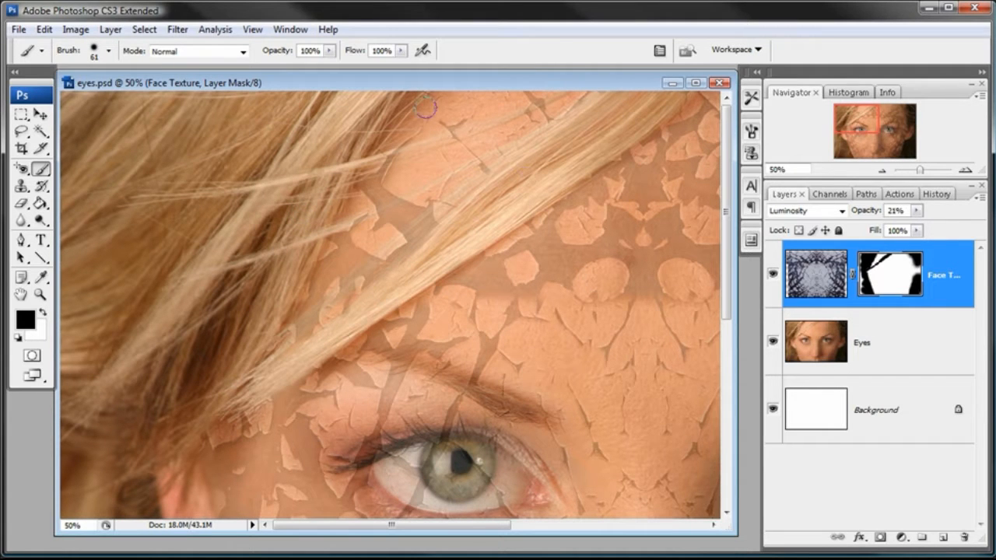
- Mask the texture off the thin stray hairs using a 15 px brush, with the Face Texture opacity at 6%
drag(917, 211, 903, 225)
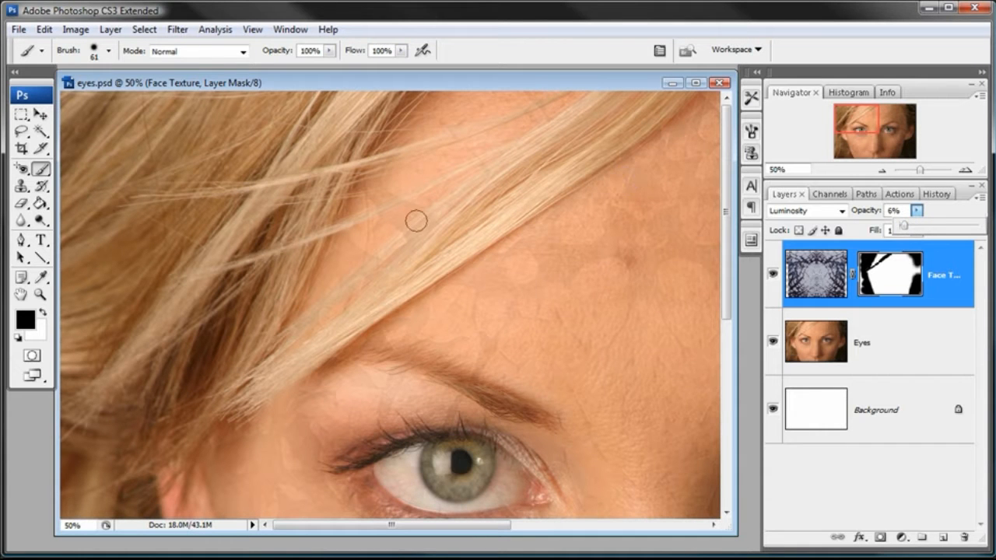
right_click(587, 171)
click(613, 201)
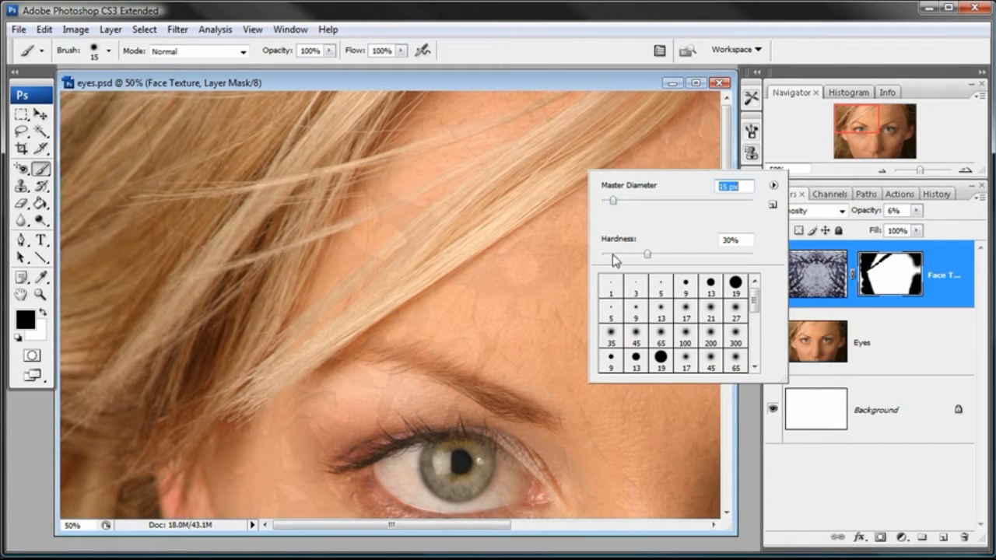
click(563, 80)
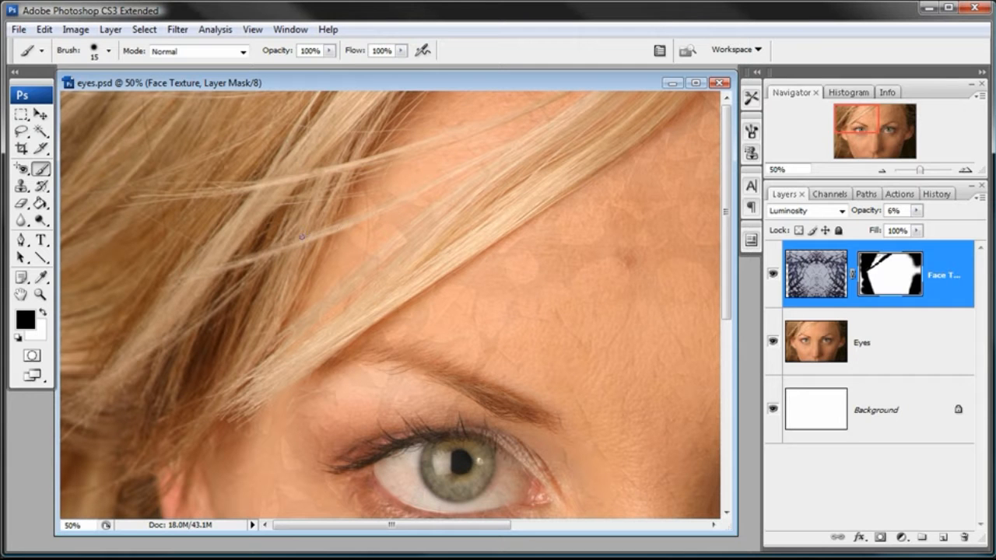
- Set the Face Texture layer's opacity to 12% and make its layer mask active again
click(815, 273)
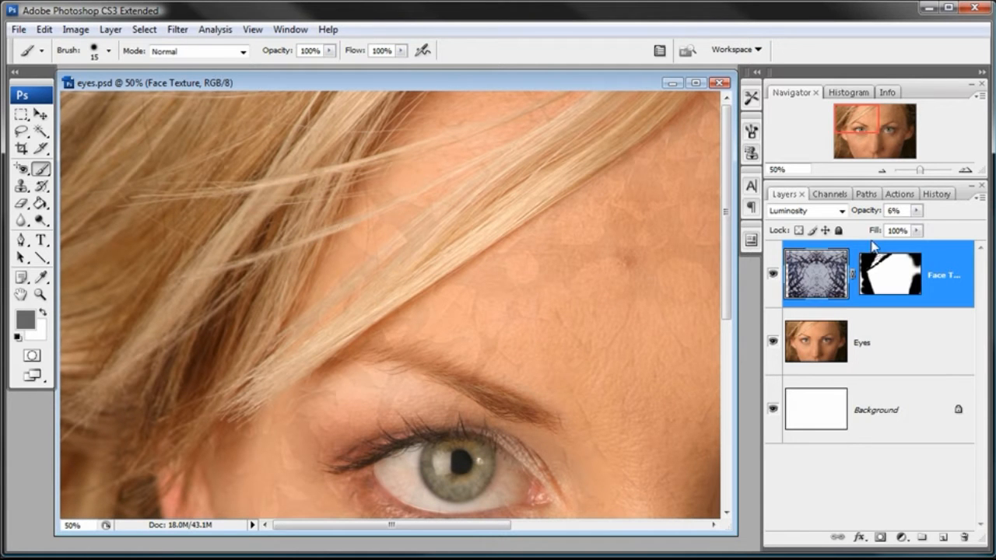
click(916, 210)
mouse_move(903, 226)
mouse_down()
mouse_move(918, 226)
mouse_move(907, 227)
mouse_up()
click(902, 272)
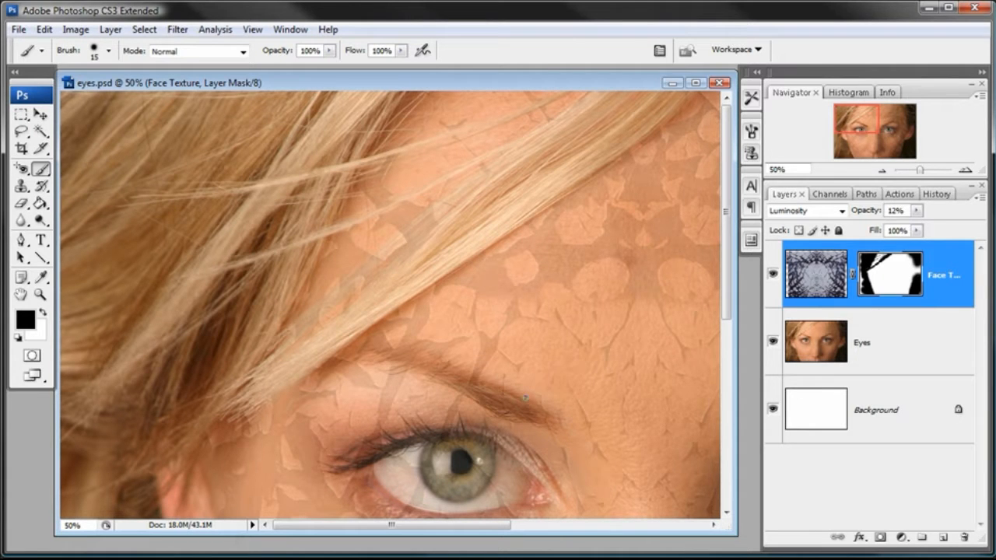
- Set the brush to a 52 px diameter and 0% hardness
right_click(537, 282)
click(595, 311)
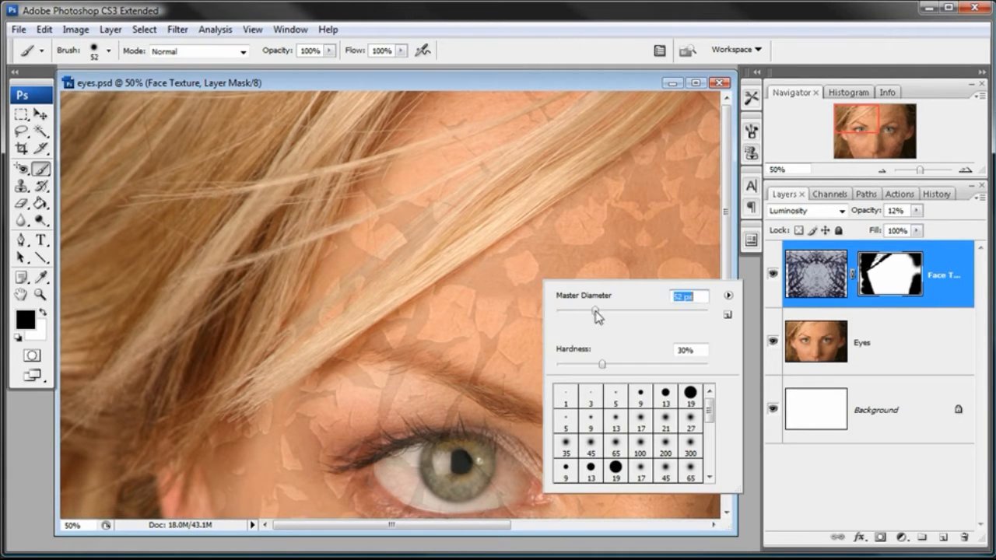
drag(570, 363, 552, 366)
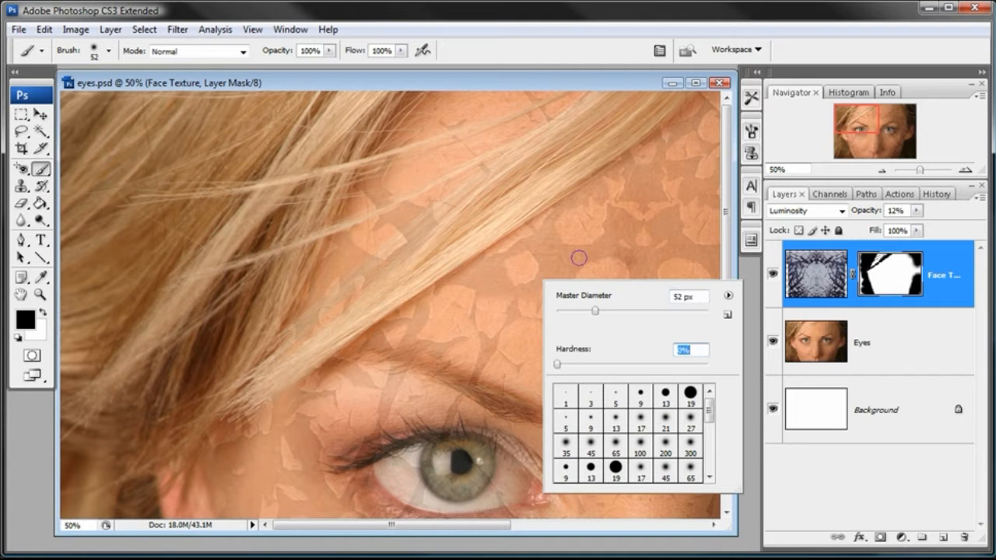
click(585, 89)
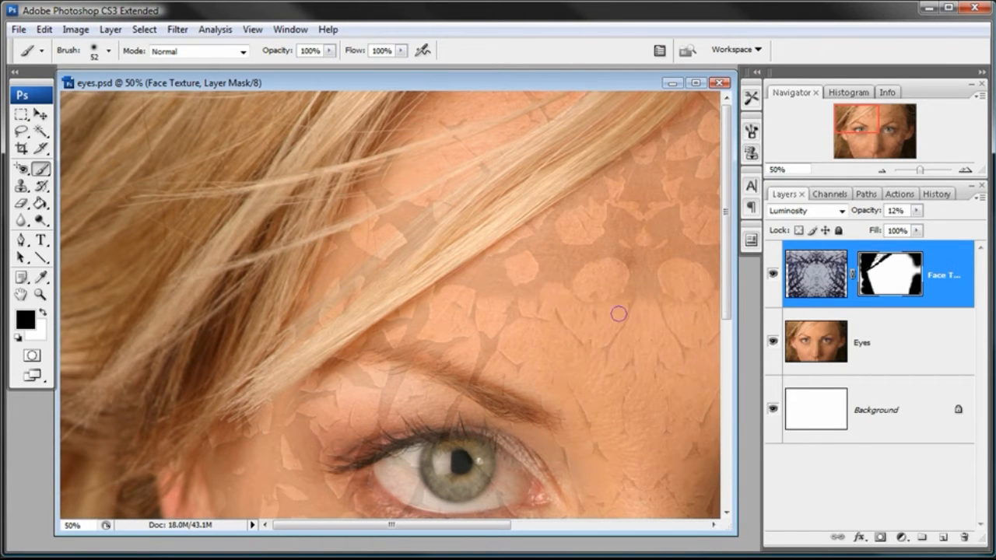
- Paint black on the Face Texture mask over both eyebrows to hide the cracked texture there
scroll(614, 303, down, 3)
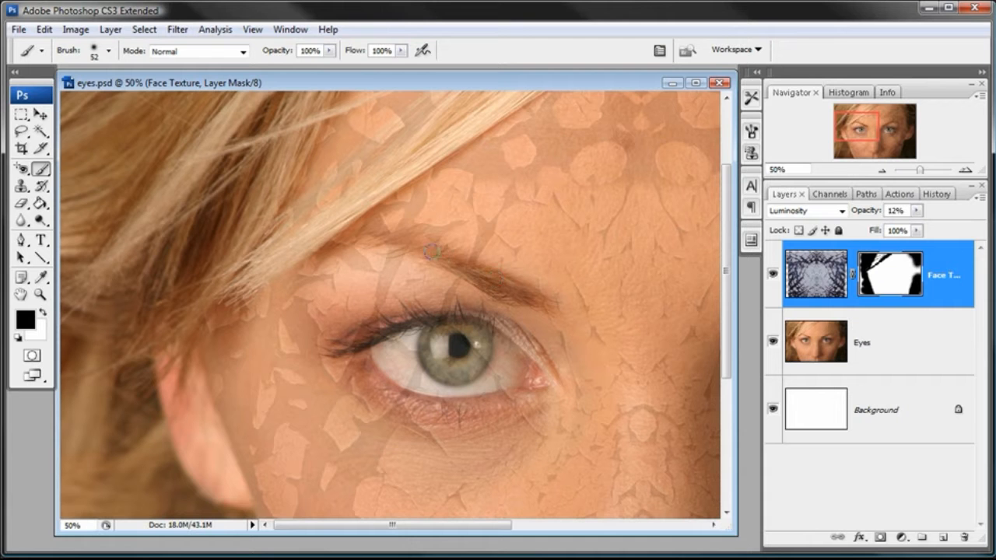
drag(632, 283, 214, 276)
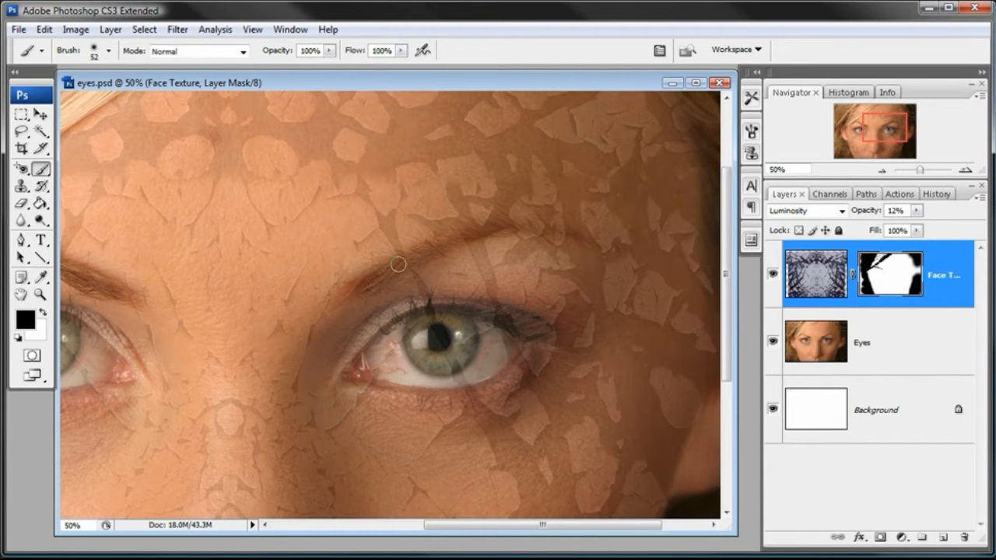
mouse_move(592, 237)
mouse_down()
mouse_move(450, 240)
mouse_move(353, 296)
mouse_up()
drag(498, 232, 481, 363)
drag(573, 278, 480, 454)
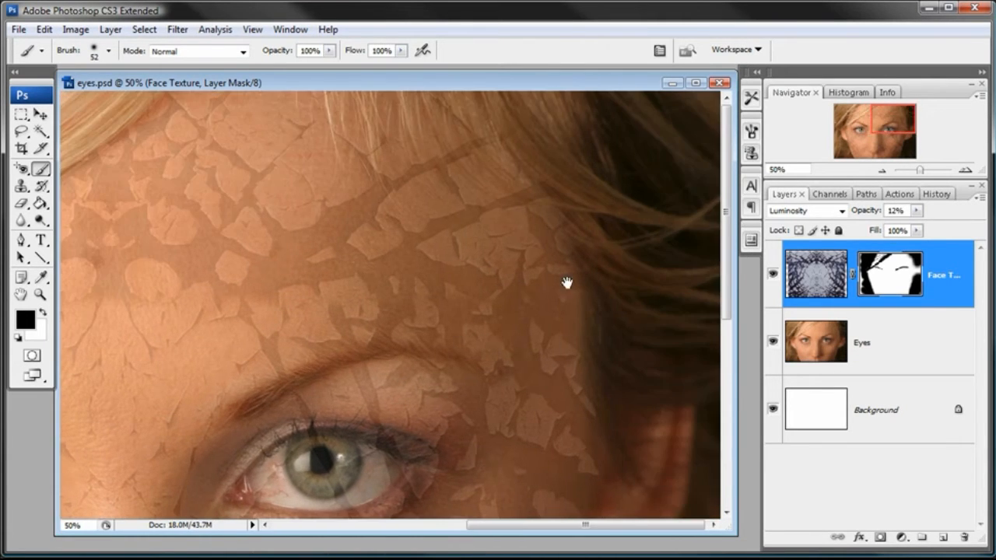
drag(406, 246, 393, 229)
drag(553, 374, 569, 249)
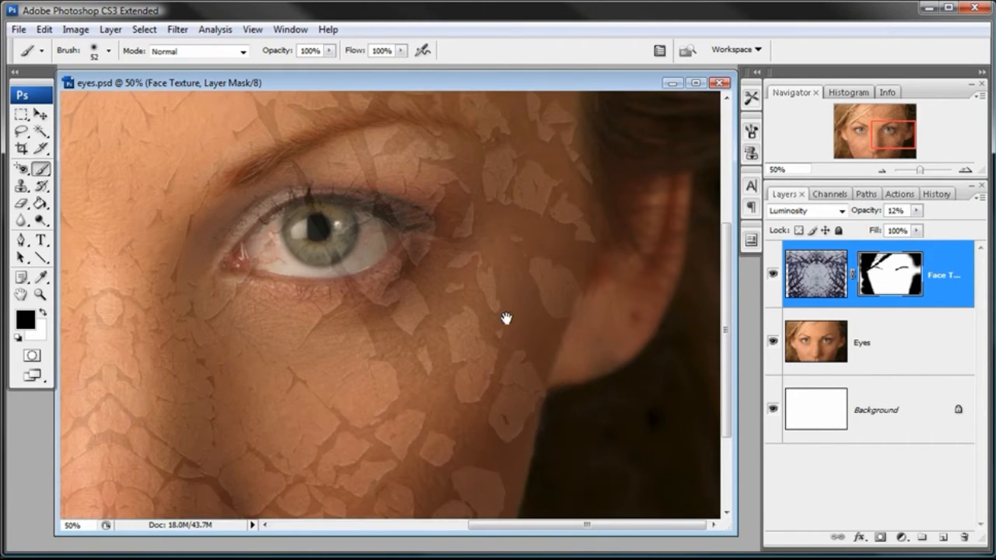
mouse_move(542, 171)
mouse_down()
mouse_move(527, 256)
mouse_move(529, 439)
mouse_up()
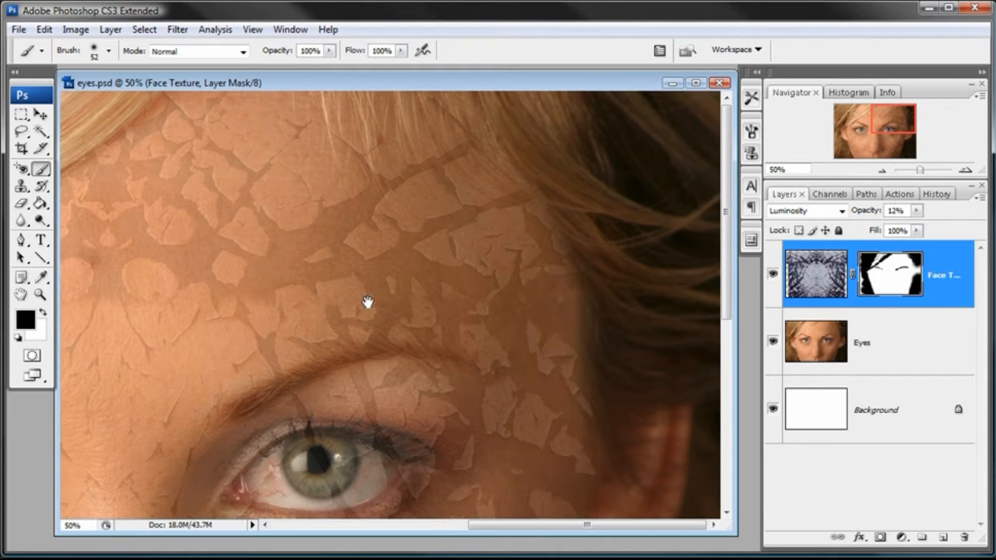
click(883, 171)
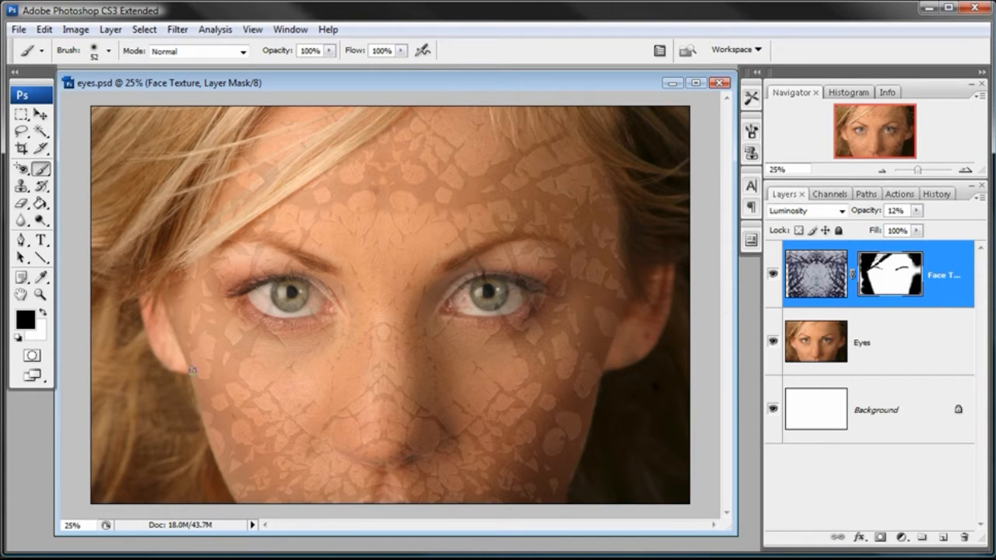
- Enlarge the soft brush to 88 px and paint black on the Face Texture mask over the eye nearest the blonde strand
click(41, 295)
click(281, 296)
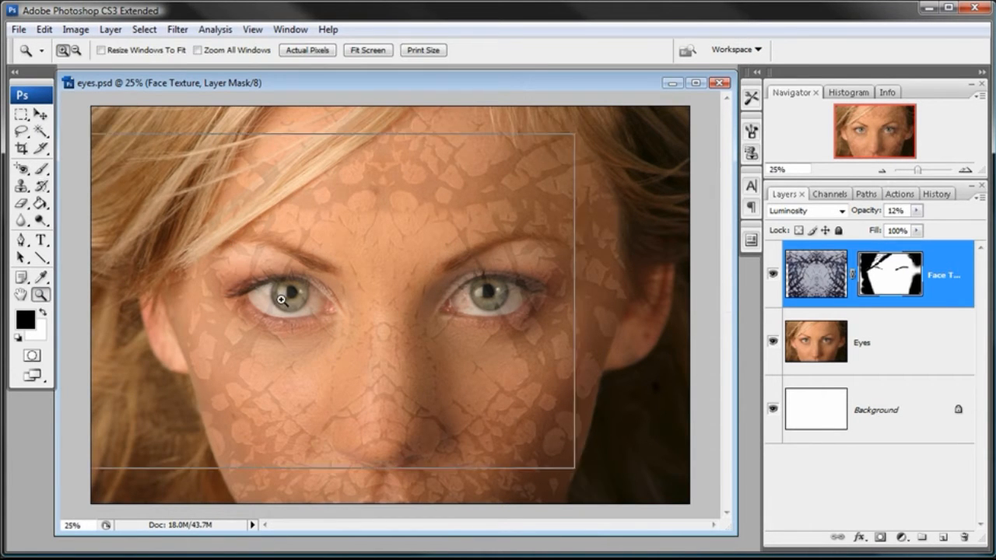
click(327, 294)
click(420, 287)
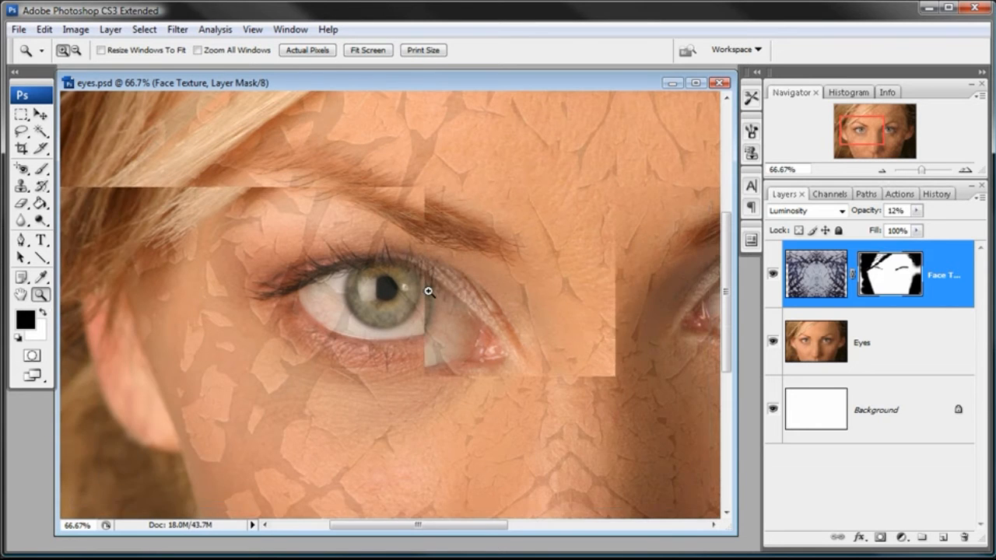
right_click(423, 261)
click(367, 77)
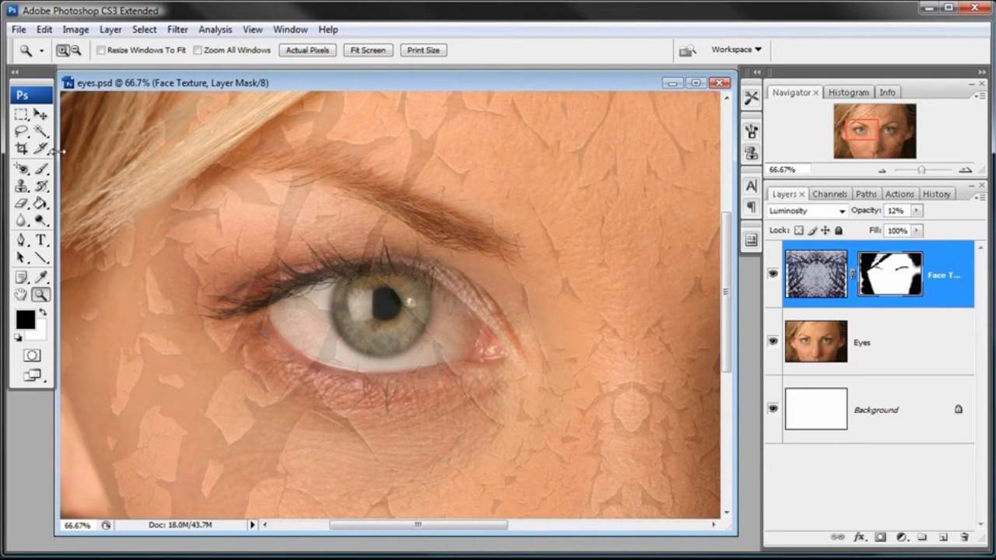
click(40, 171)
right_click(481, 265)
drag(558, 298, 563, 296)
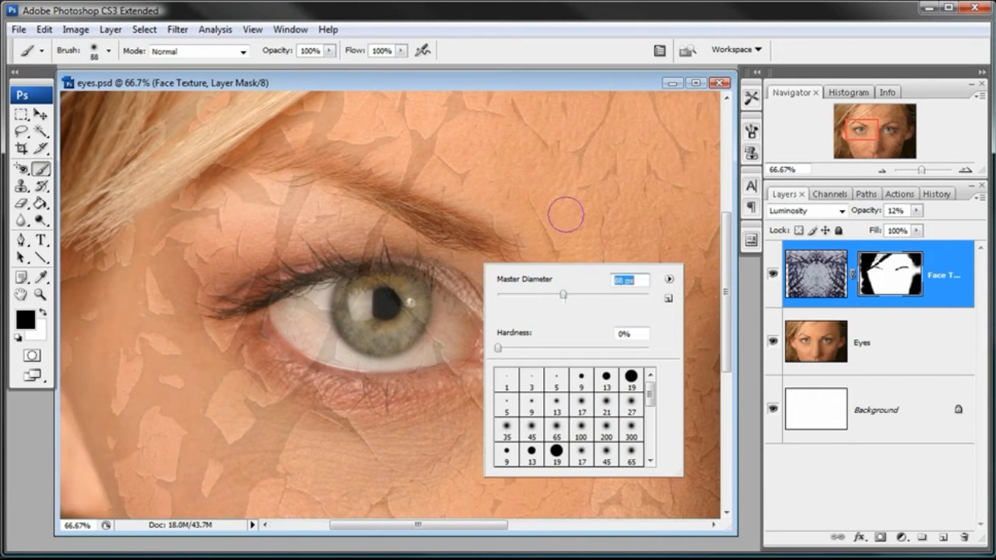
click(522, 81)
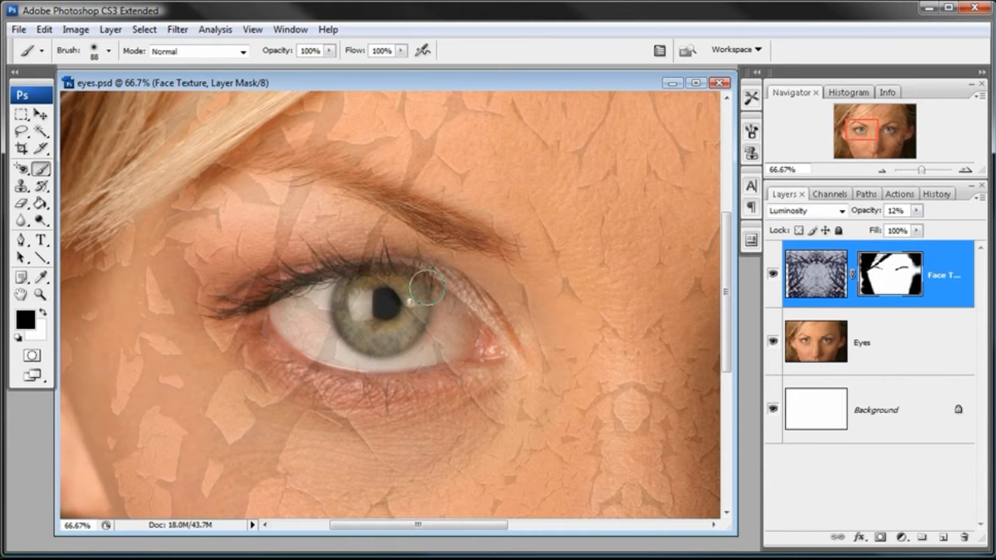
mouse_move(315, 352)
mouse_down()
mouse_move(453, 333)
mouse_move(460, 343)
mouse_move(325, 347)
mouse_move(365, 363)
mouse_move(278, 326)
mouse_move(344, 352)
mouse_move(441, 352)
mouse_move(392, 350)
mouse_move(462, 326)
mouse_move(465, 305)
mouse_move(425, 285)
mouse_move(334, 283)
mouse_move(384, 276)
mouse_move(342, 276)
mouse_move(259, 291)
mouse_move(257, 302)
mouse_move(280, 322)
mouse_move(255, 320)
mouse_up()
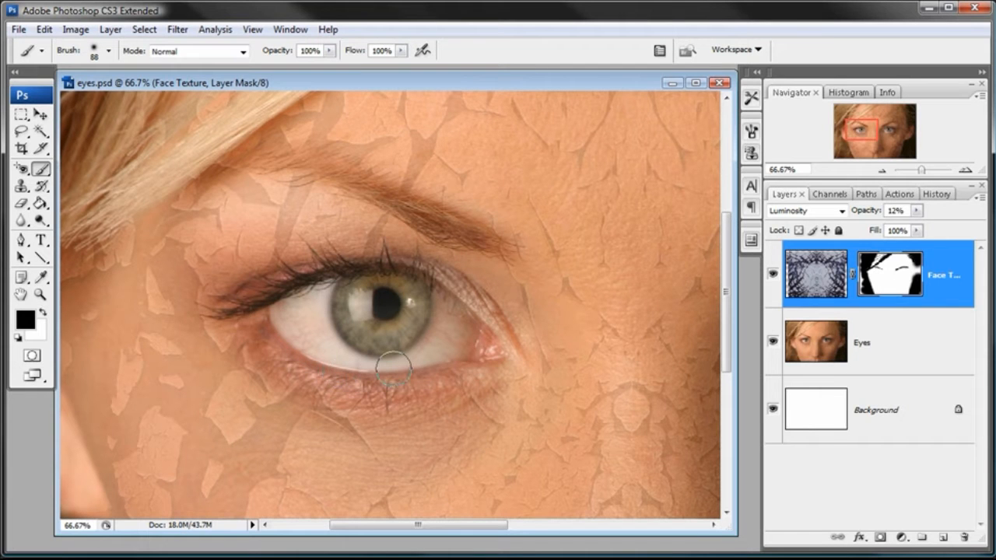
- Paint black on the Face Texture mask over both eyes to hide the cracked texture there
mouse_move(393, 368)
mouse_down()
mouse_move(472, 359)
mouse_move(482, 344)
mouse_move(472, 315)
mouse_move(407, 288)
mouse_up()
key(space)
drag(640, 322, 268, 299)
drag(498, 295, 356, 295)
mouse_move(469, 266)
mouse_down()
mouse_move(361, 250)
mouse_move(507, 254)
mouse_move(523, 279)
mouse_move(466, 325)
mouse_move(360, 336)
mouse_move(442, 297)
mouse_move(473, 262)
mouse_move(397, 246)
mouse_move(343, 264)
mouse_move(319, 291)
mouse_move(303, 322)
mouse_move(331, 320)
mouse_move(354, 287)
mouse_move(344, 264)
mouse_move(309, 319)
mouse_move(339, 328)
mouse_move(298, 328)
mouse_move(462, 341)
mouse_move(510, 305)
mouse_move(519, 266)
mouse_move(439, 248)
mouse_move(357, 248)
mouse_move(330, 264)
mouse_move(282, 323)
mouse_move(486, 318)
mouse_move(539, 284)
mouse_move(458, 316)
mouse_move(401, 307)
mouse_move(373, 261)
mouse_move(315, 276)
mouse_move(334, 334)
mouse_move(330, 327)
mouse_move(351, 336)
mouse_move(308, 319)
mouse_move(356, 338)
mouse_move(417, 340)
mouse_move(481, 325)
mouse_move(519, 298)
mouse_move(519, 276)
mouse_move(444, 240)
mouse_move(332, 259)
mouse_move(309, 289)
mouse_move(305, 323)
mouse_move(445, 337)
mouse_move(382, 338)
mouse_move(466, 318)
mouse_move(517, 278)
mouse_move(445, 246)
mouse_move(342, 260)
mouse_move(309, 322)
mouse_move(380, 343)
mouse_move(500, 322)
mouse_move(514, 280)
mouse_move(440, 248)
mouse_move(488, 262)
mouse_move(365, 255)
mouse_move(312, 305)
mouse_move(343, 330)
mouse_move(430, 333)
mouse_move(498, 299)
mouse_move(516, 278)
mouse_move(533, 277)
mouse_move(403, 242)
mouse_move(332, 269)
mouse_move(300, 316)
mouse_move(303, 327)
mouse_move(326, 293)
mouse_up()
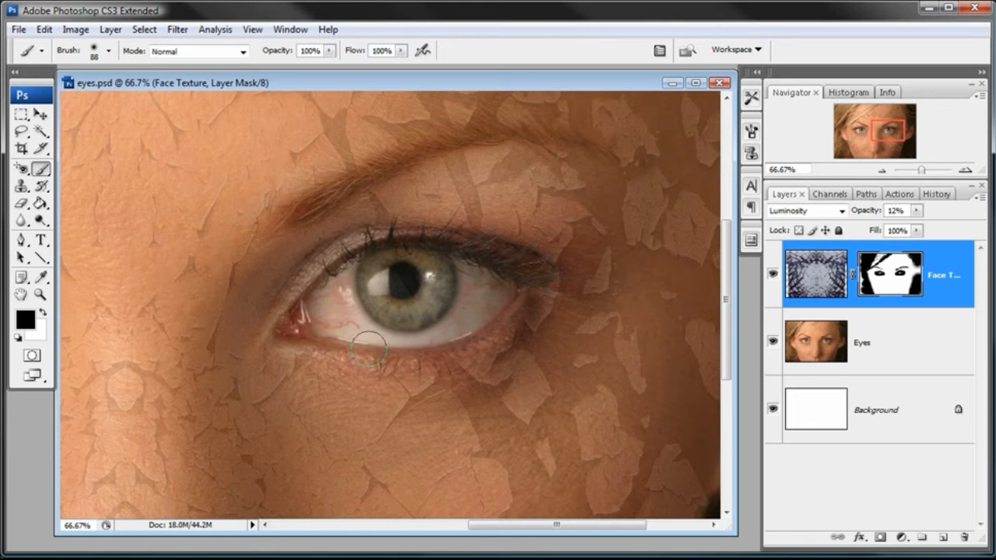
drag(311, 382, 433, 412)
drag(395, 366, 466, 335)
mouse_move(421, 167)
mouse_down()
mouse_move(413, 242)
mouse_move(431, 422)
mouse_move(434, 155)
mouse_up()
- Raise the Face Texture layer's opacity to 23% and check the effect across the whole face at 25% zoom
scroll(446, 340, down, 3)
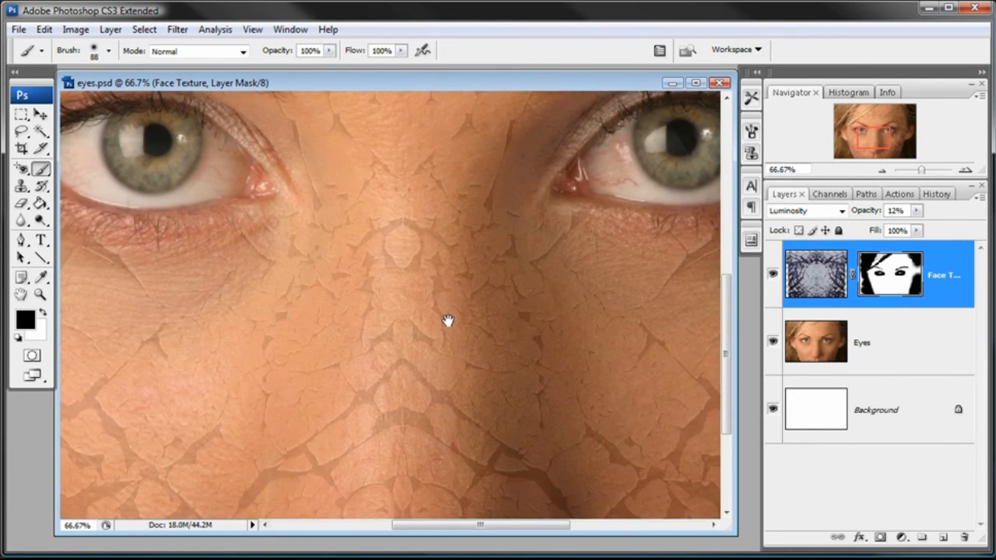
click(883, 170)
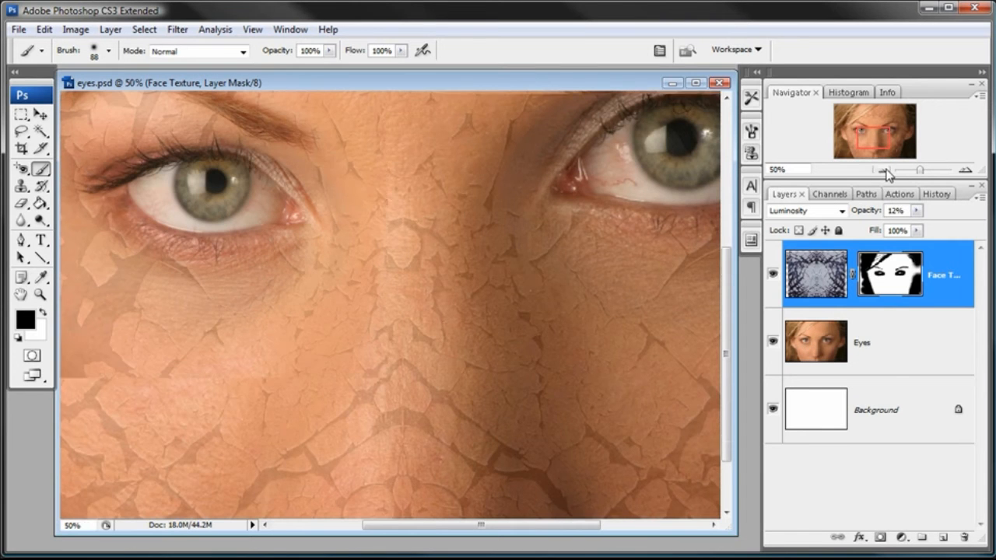
click(818, 275)
click(916, 210)
drag(911, 227, 921, 232)
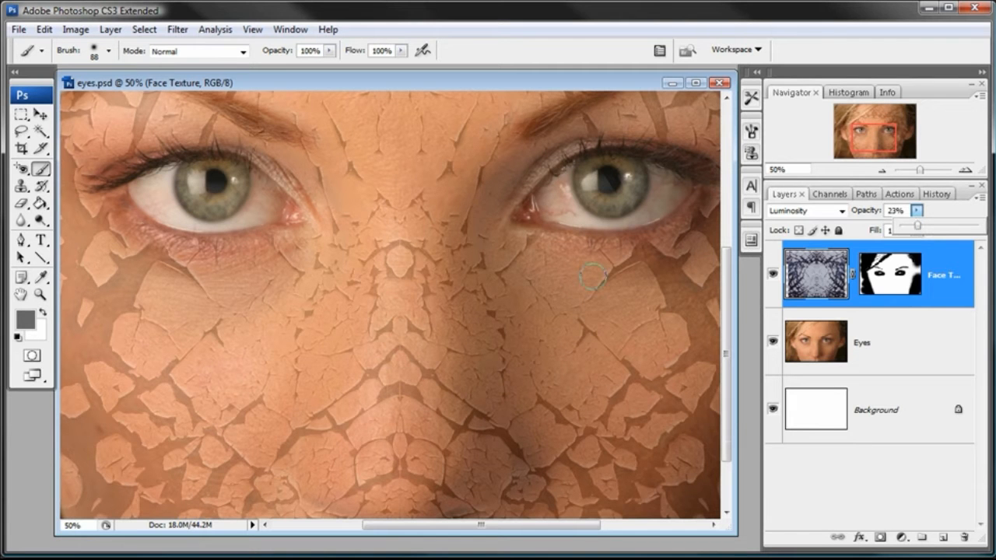
drag(431, 207, 436, 413)
drag(438, 309, 438, 371)
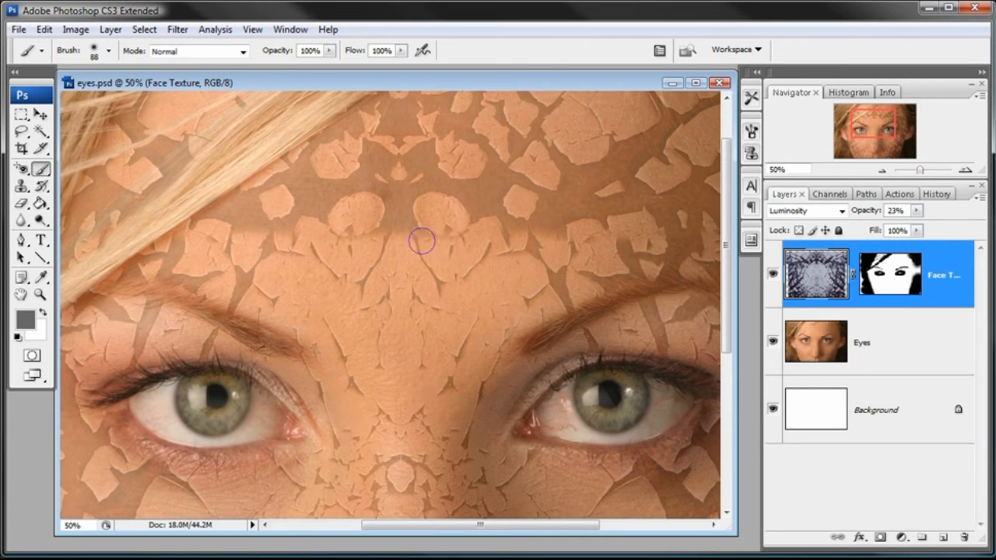
click(881, 169)
click(882, 169)
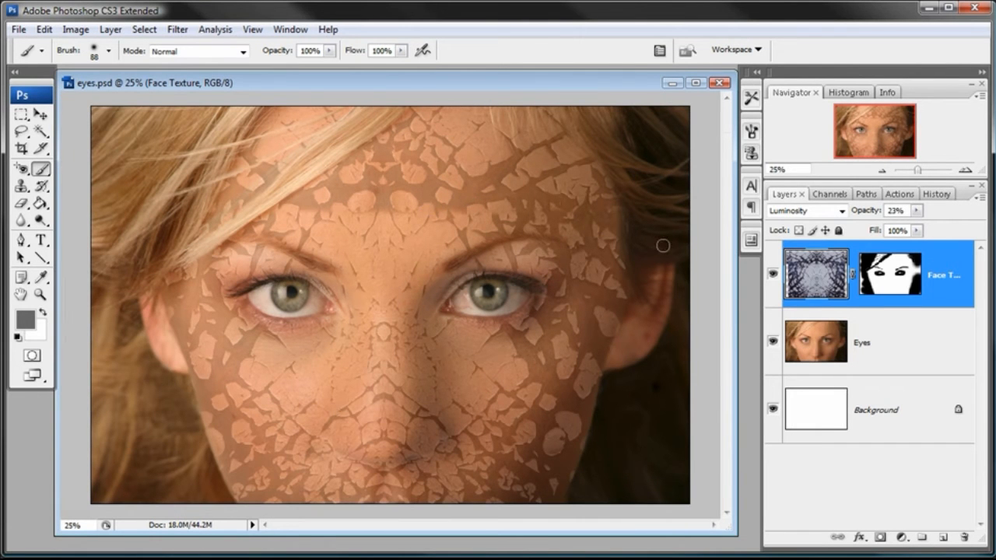
- Make the Face Texture layer mask active and change the brush to a hard-edged 67 px tip
click(891, 269)
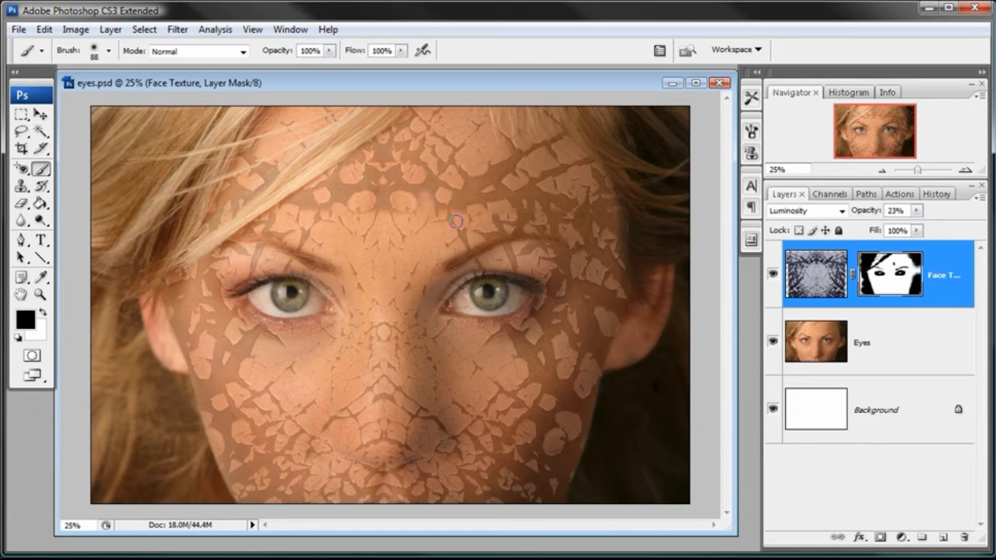
right_click(523, 223)
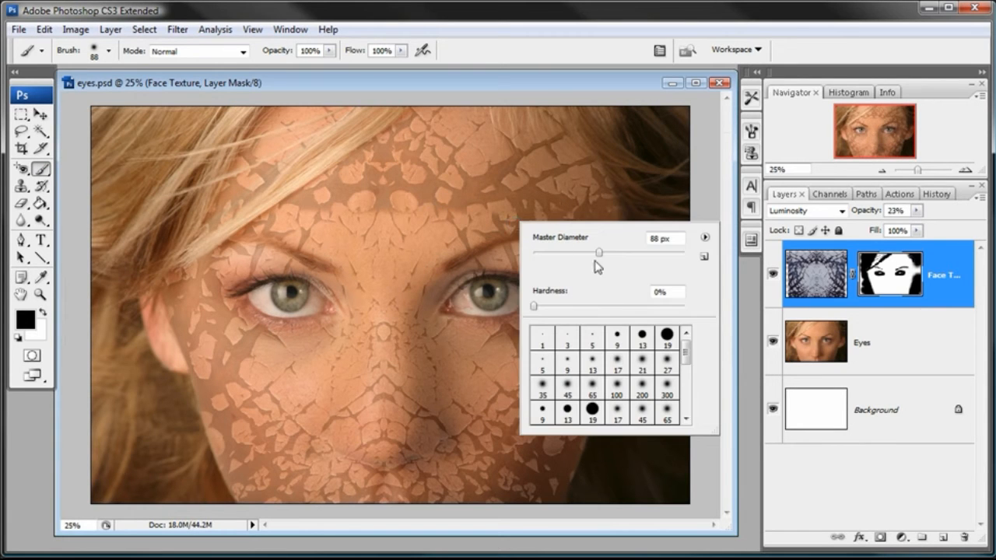
drag(544, 307, 700, 309)
drag(598, 257, 650, 256)
click(588, 247)
click(565, 83)
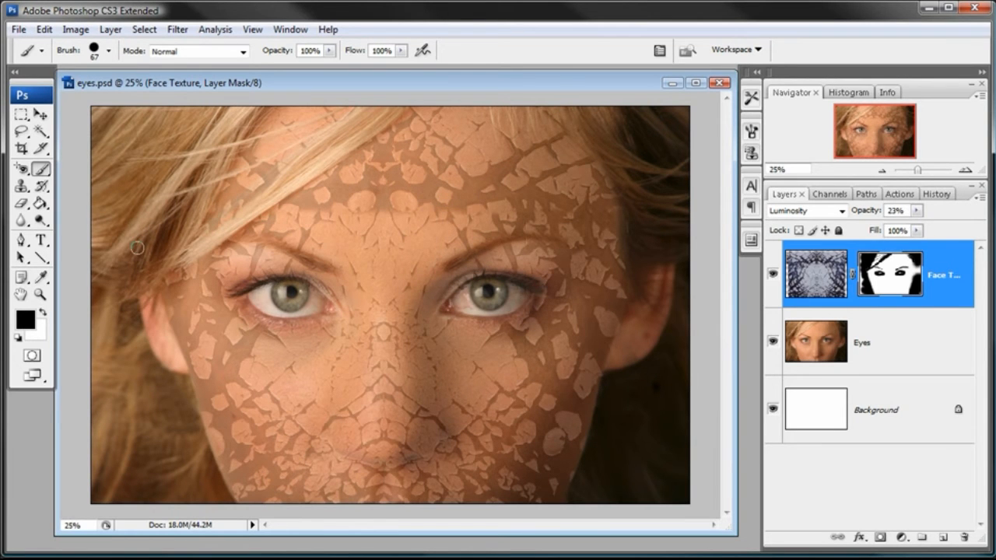
- Reduce the hard brush to 20 px and touch up the Face Texture mask in black along the horizontal texture edge on the forehead
key(x)
key(x)
key(x)
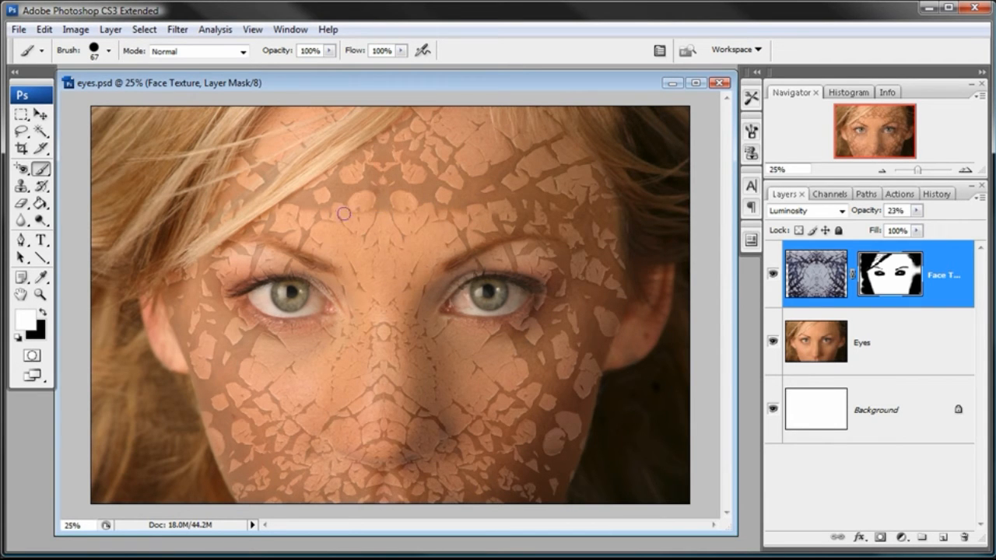
click(144, 30)
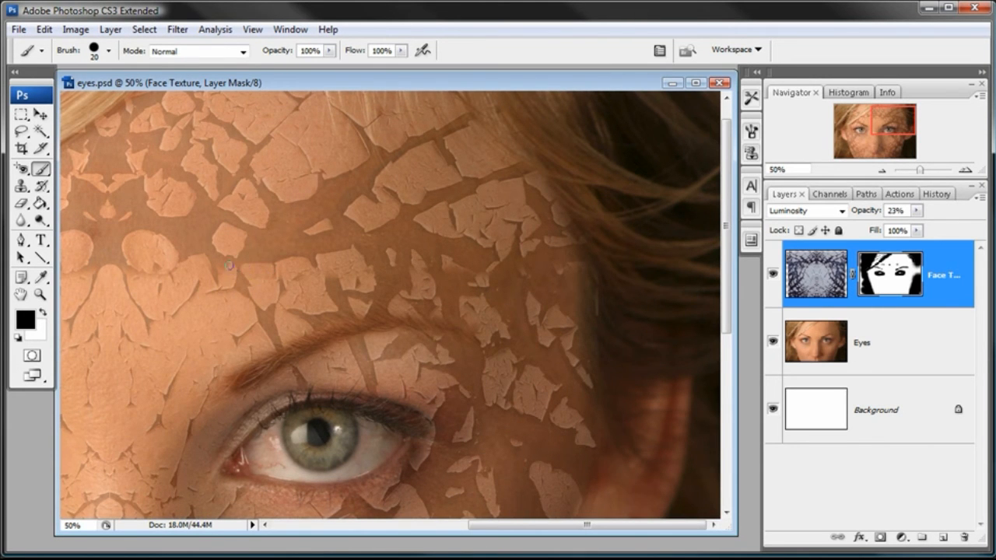
drag(183, 294, 459, 264)
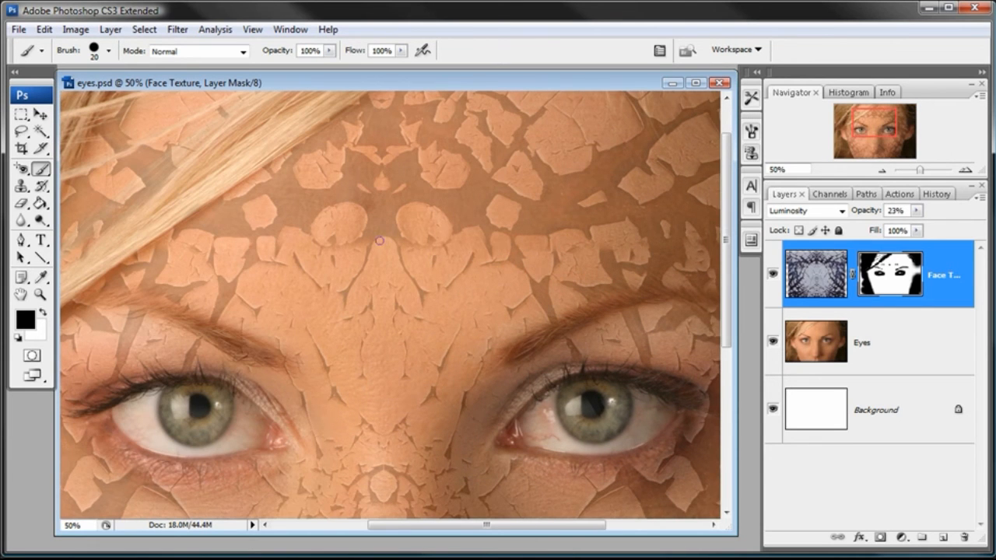